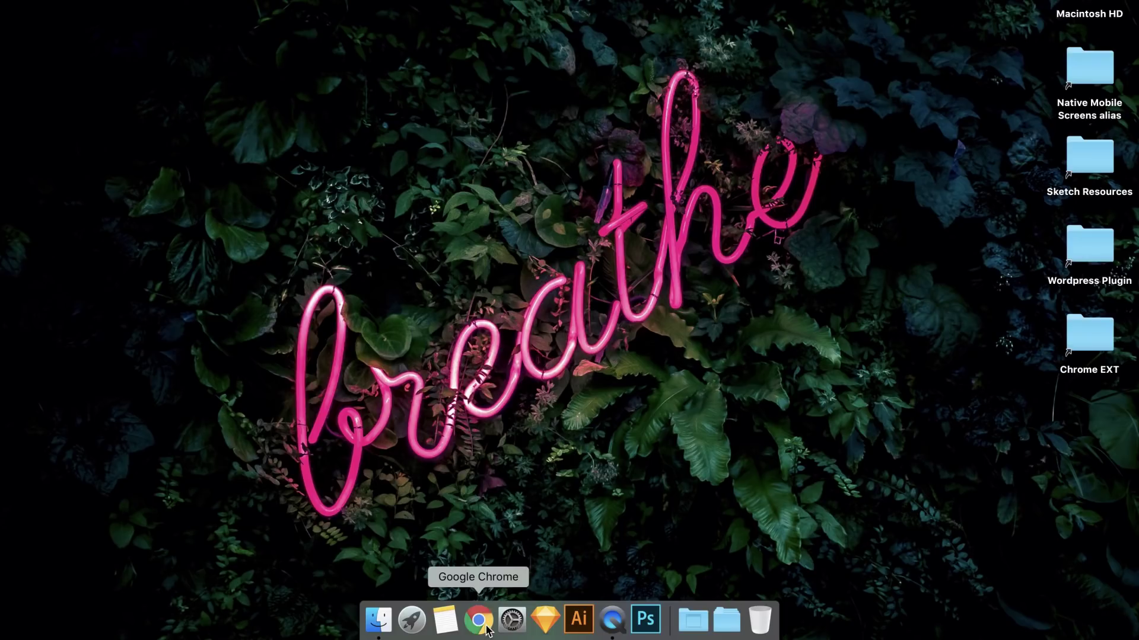
- Launch Chrome and search the Chrome Web Store for 'Lambdatest'
left_click(481, 622)
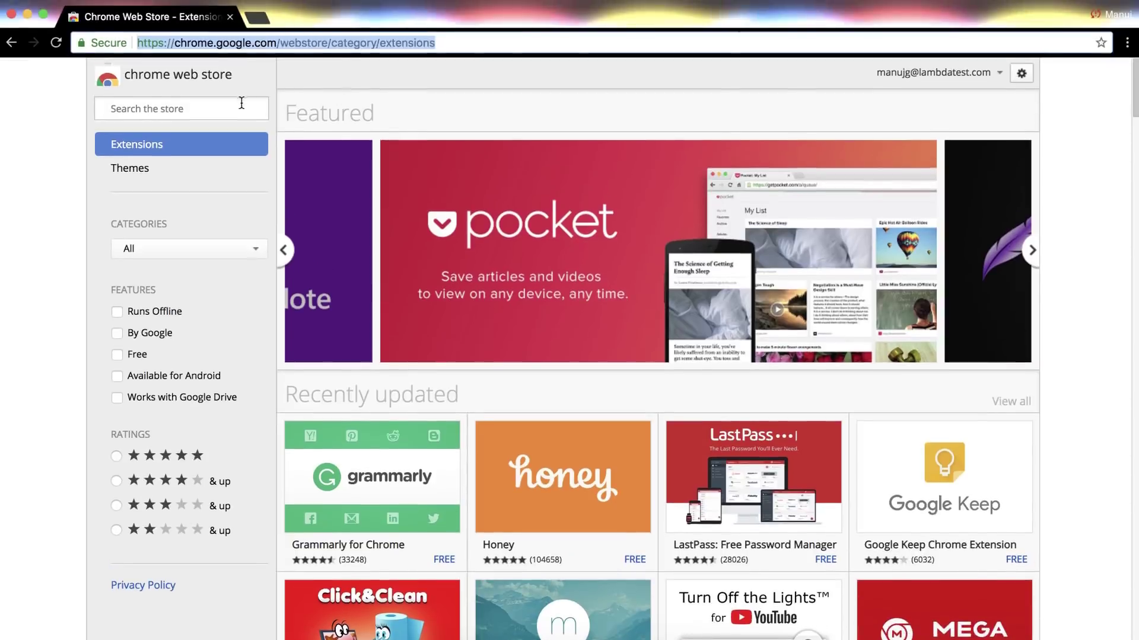
left_click(238, 109)
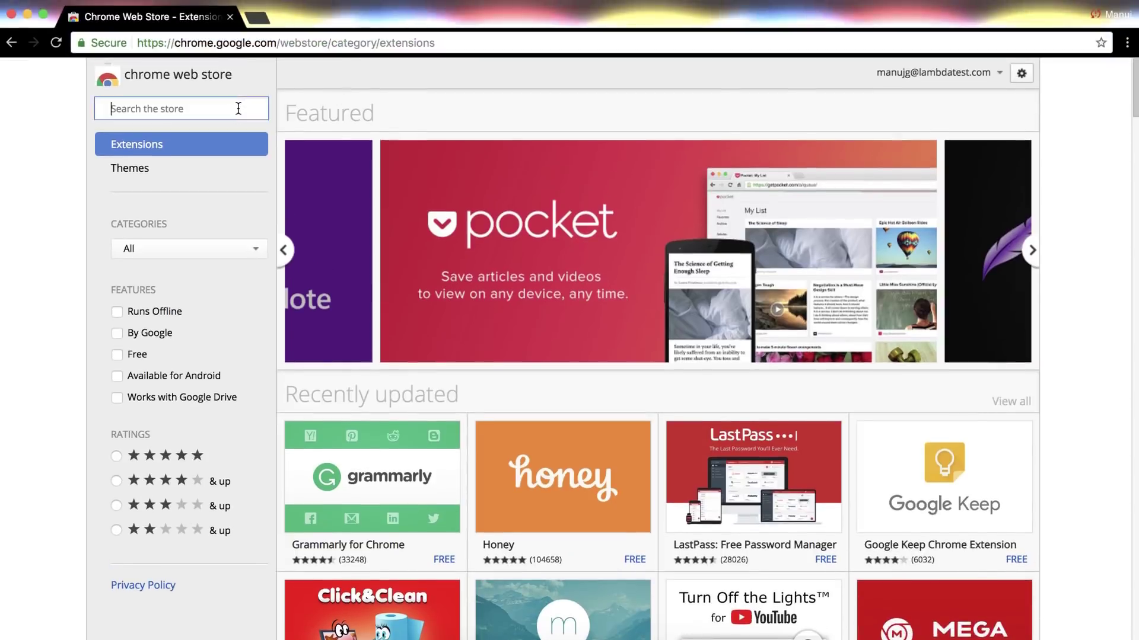
type("Lambda")
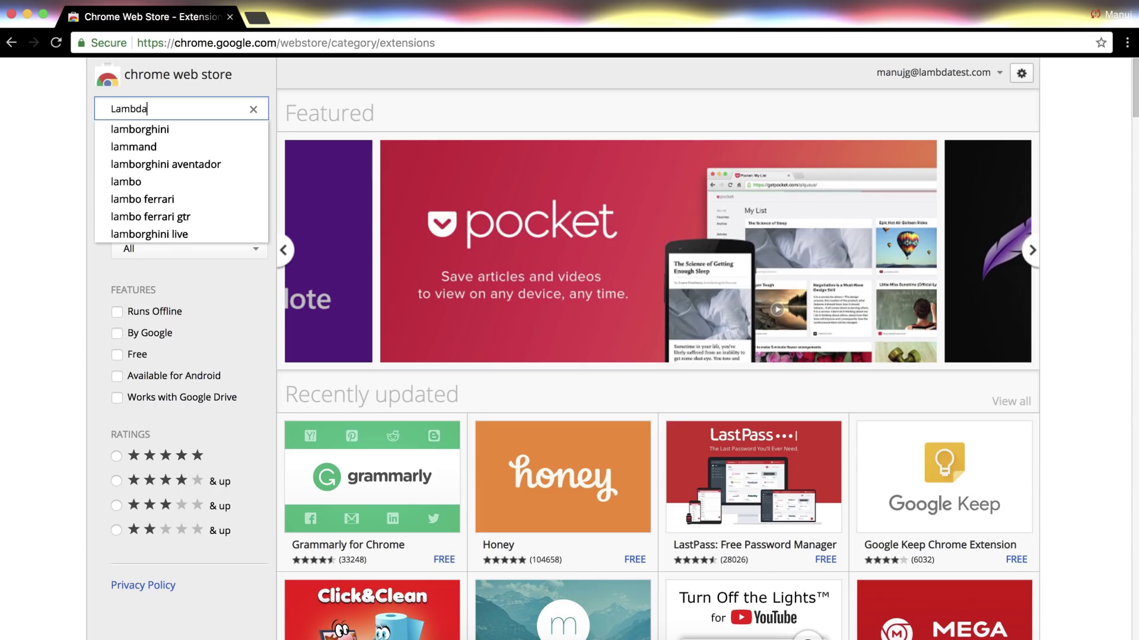
type("test")
key("Return")
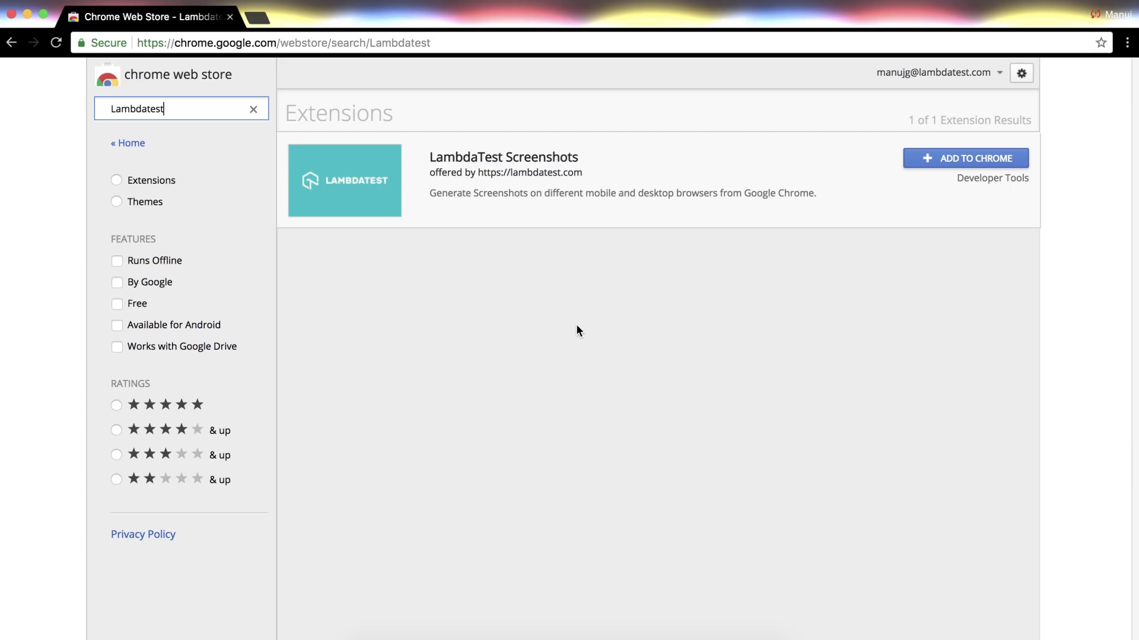
- Add the LambdaTest Screenshots extension to Chrome and dismiss the added notice
left_click(977, 159)
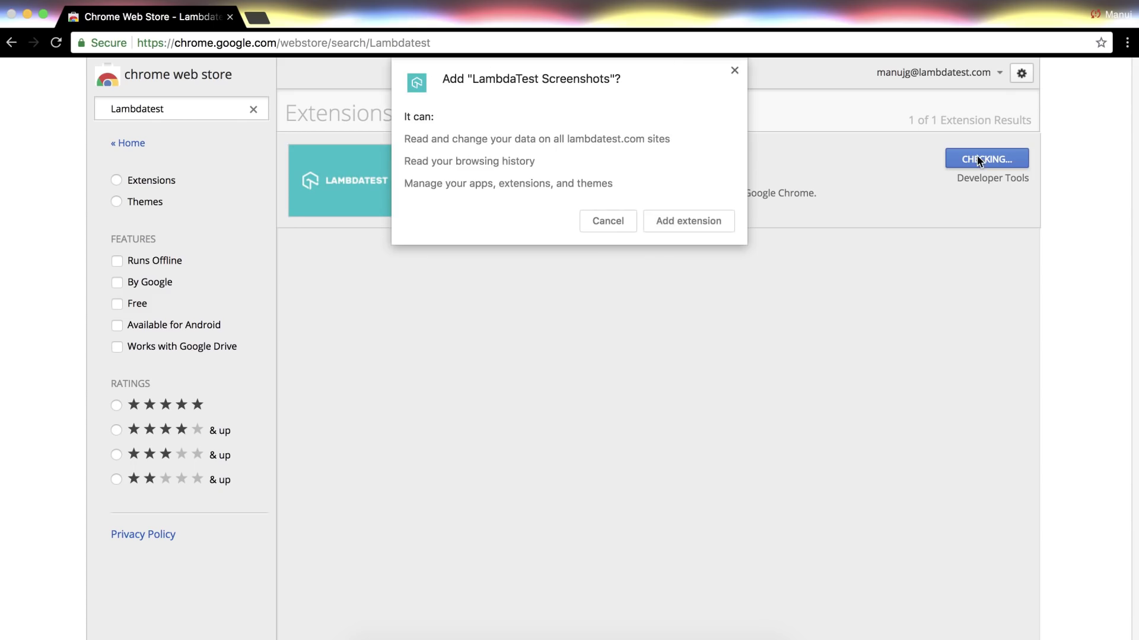
left_click(688, 222)
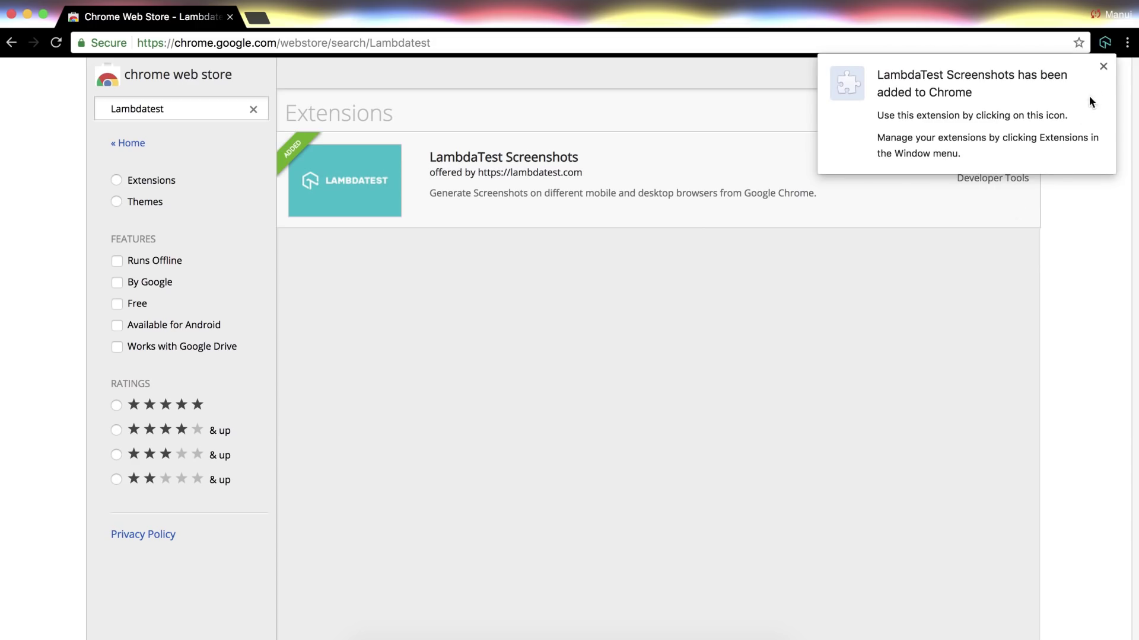
left_click(1103, 66)
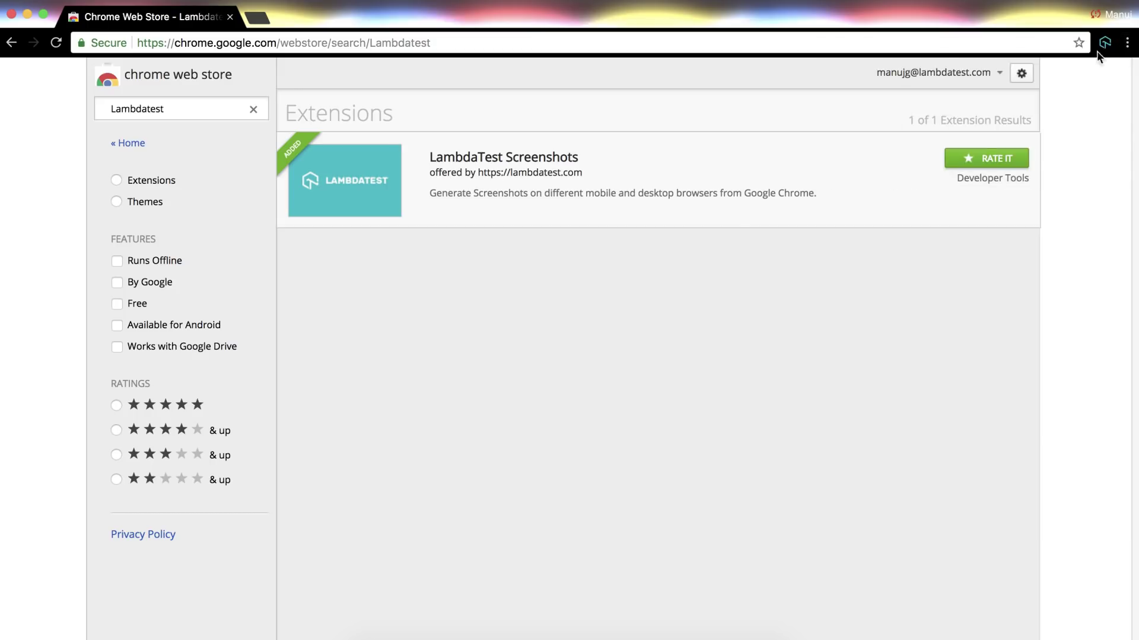
- Confirm on Chrome's Extensions page that LambdaTest Screenshots 1.1.1 is installed and enabled
left_click(1126, 43)
mouse_move(999, 236)
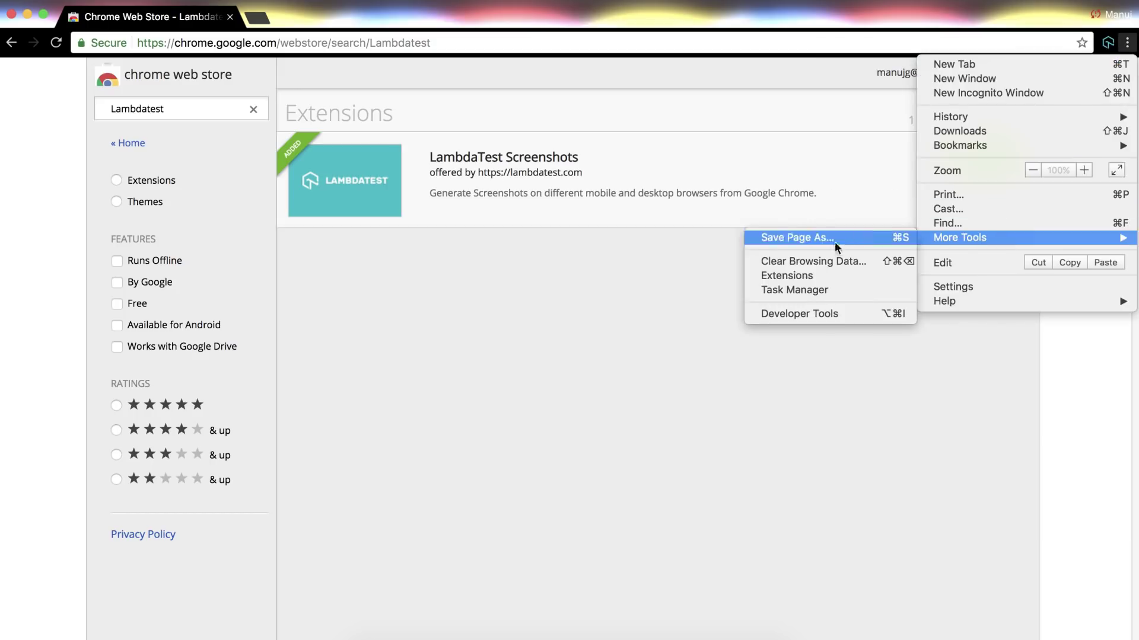
left_click(821, 279)
scroll(824, 282, "down", 5)
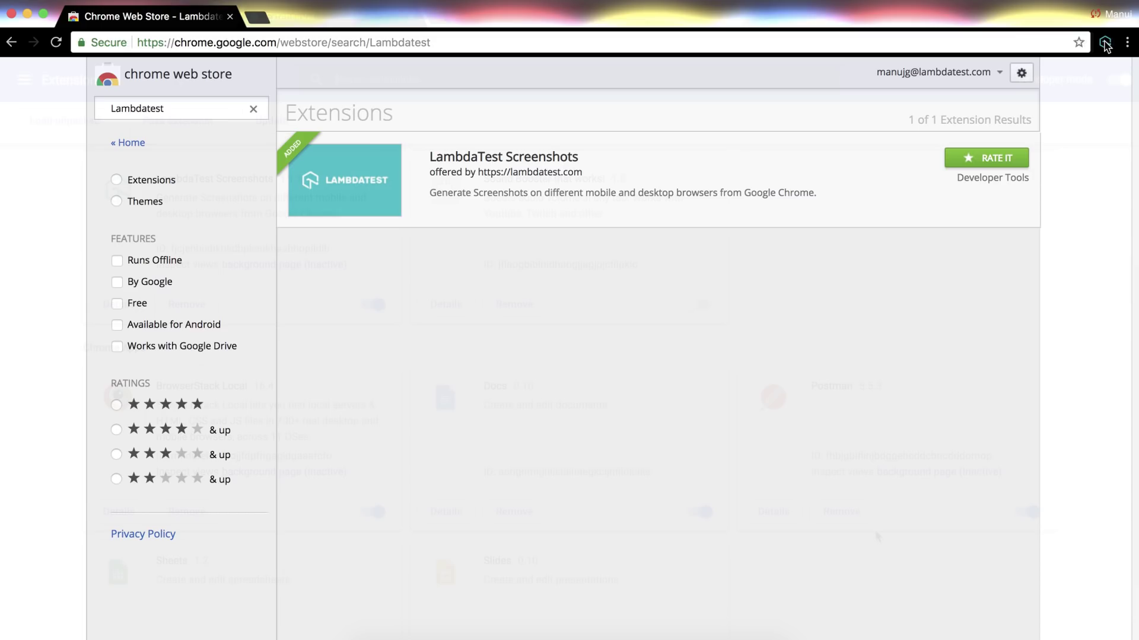
- Open the LambdaTest extension's activation form, then switch to the LambdaTest dashboard window
left_click(1104, 44)
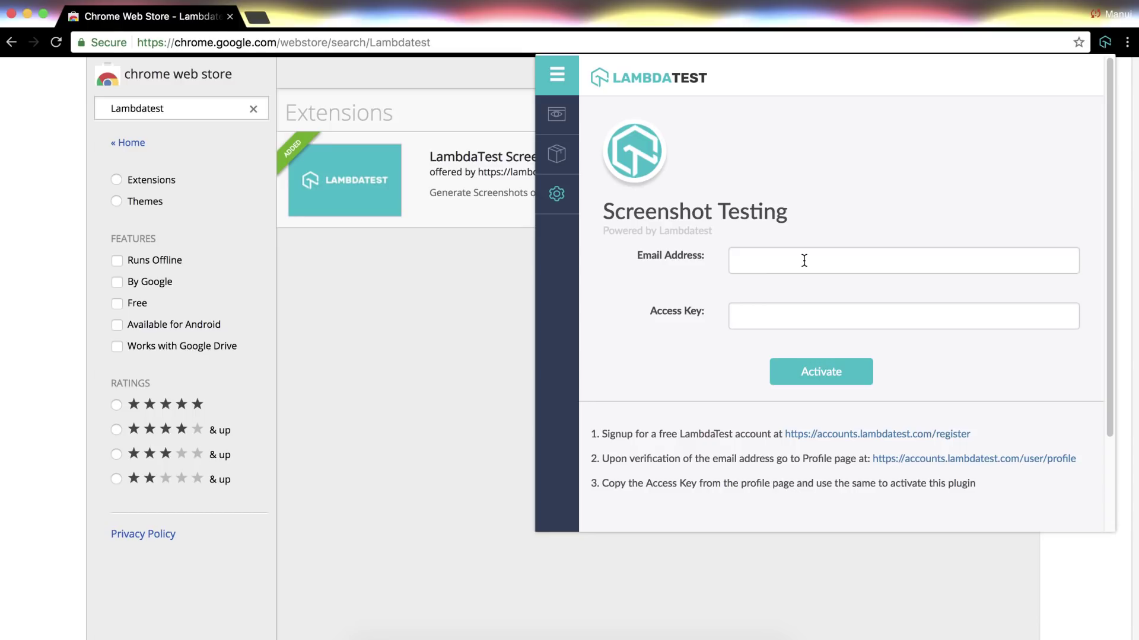
key("ctrl+Up")
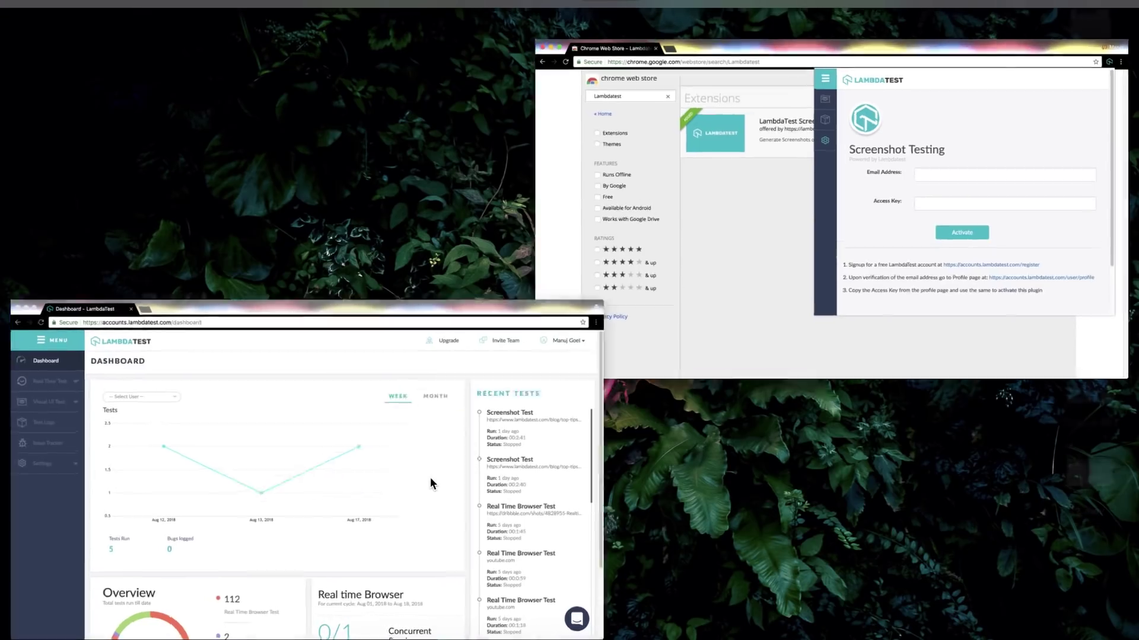
left_click(431, 483)
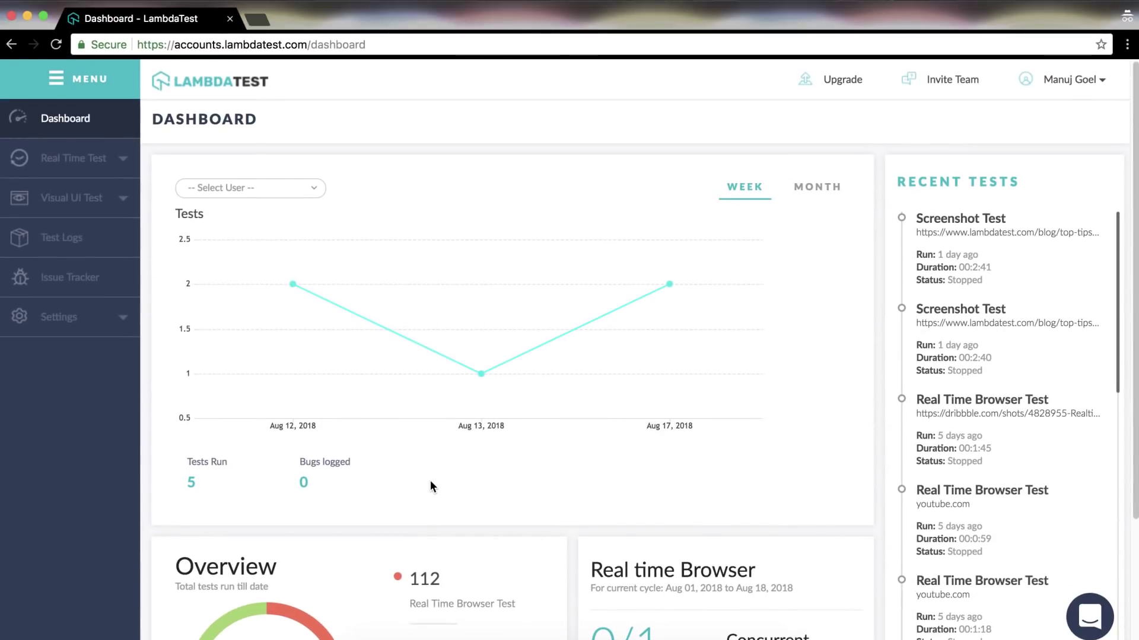
- Select the access key on the Settings > Profile page
left_click(123, 321)
left_click(59, 351)
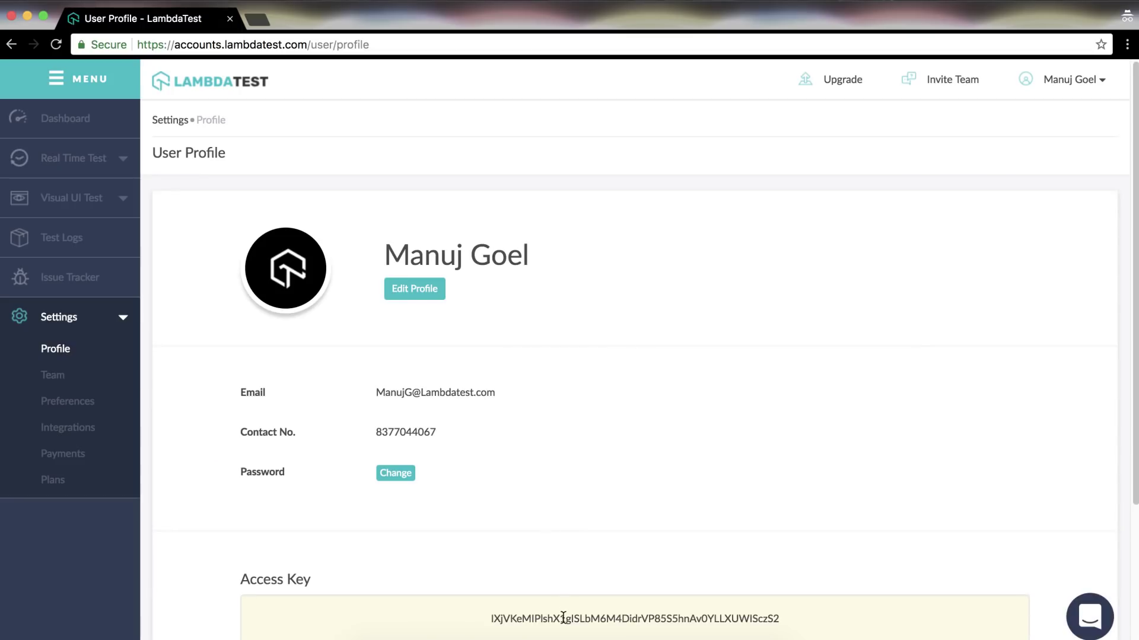
double_click(564, 618)
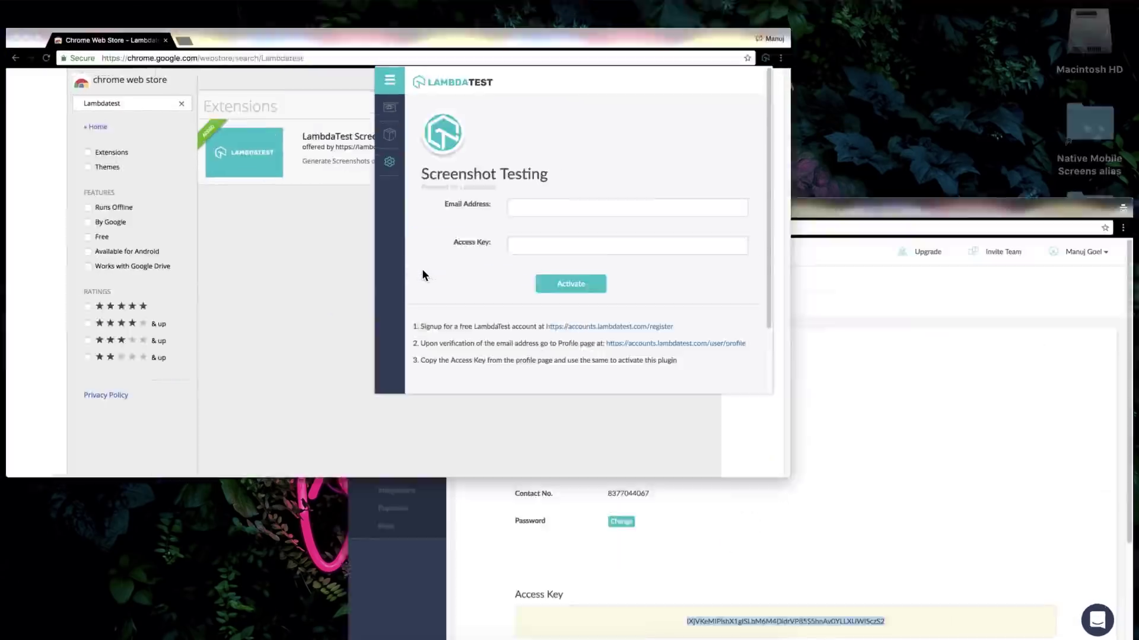
- Activate the extension with the account e-mail and the pasted access key
left_click(580, 208)
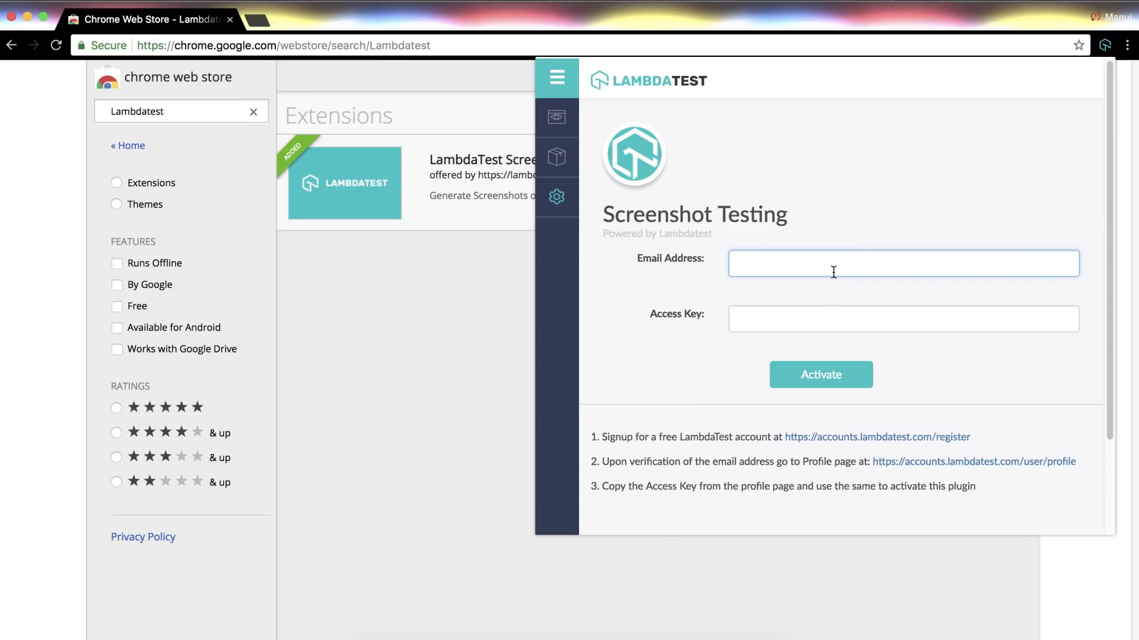
key("Tab")
key("ctrl+v")
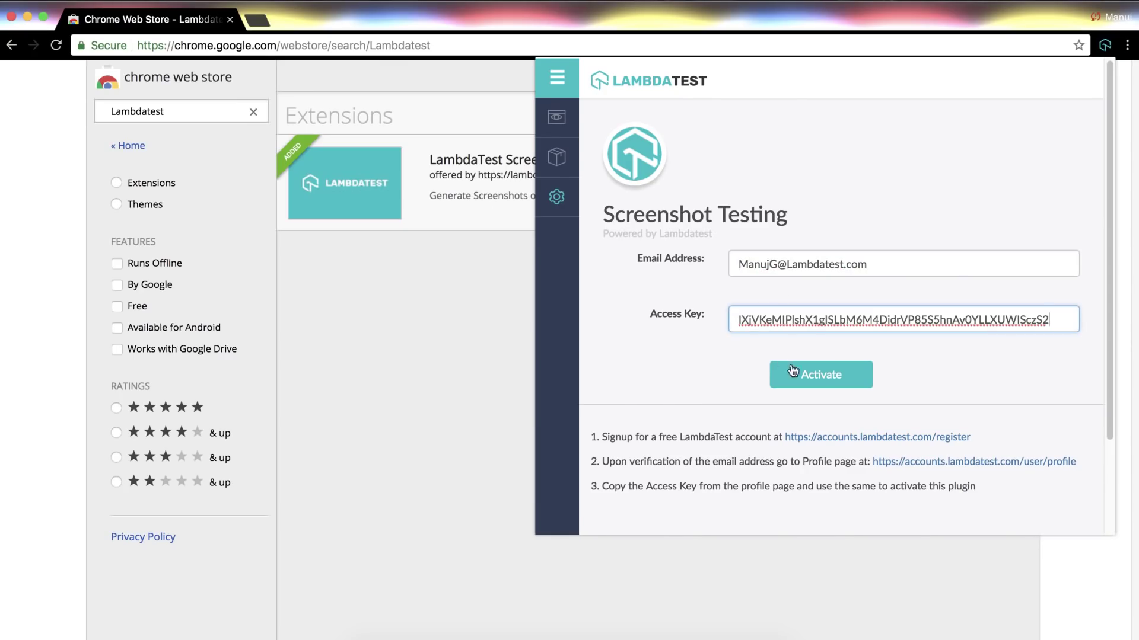
left_click(801, 374)
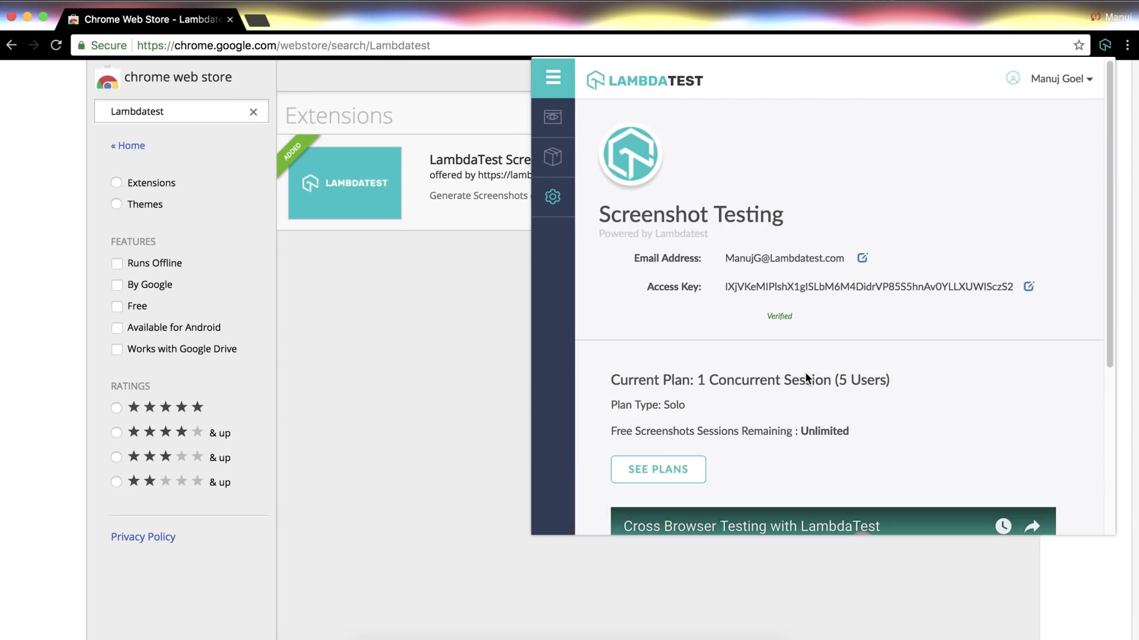
- Scroll through the activated popup to review the Solo plan and video
scroll(805, 375, "down", 2)
scroll(805, 378, "down", 4)
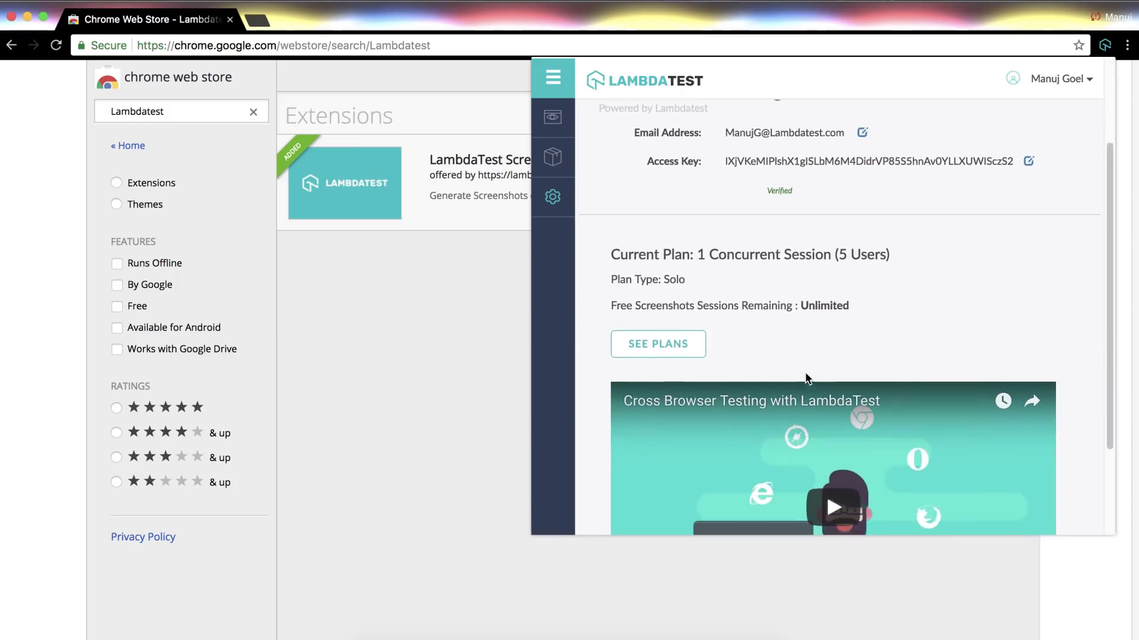
scroll(787, 481, "down", 2)
scroll(787, 482, "down", 2)
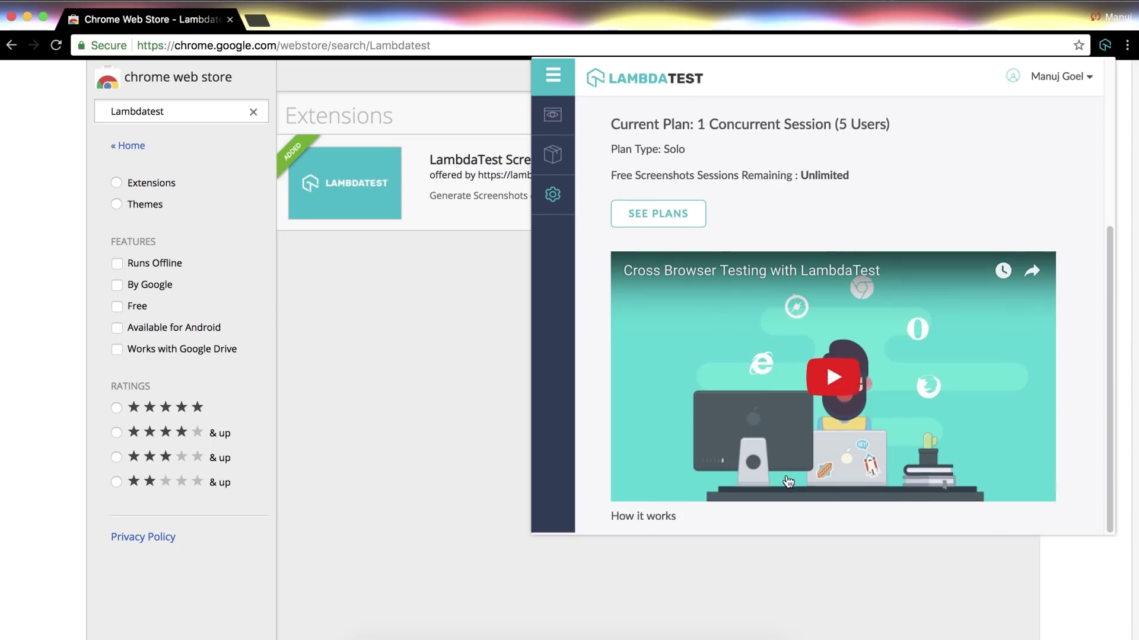
scroll(787, 481, "up", 1)
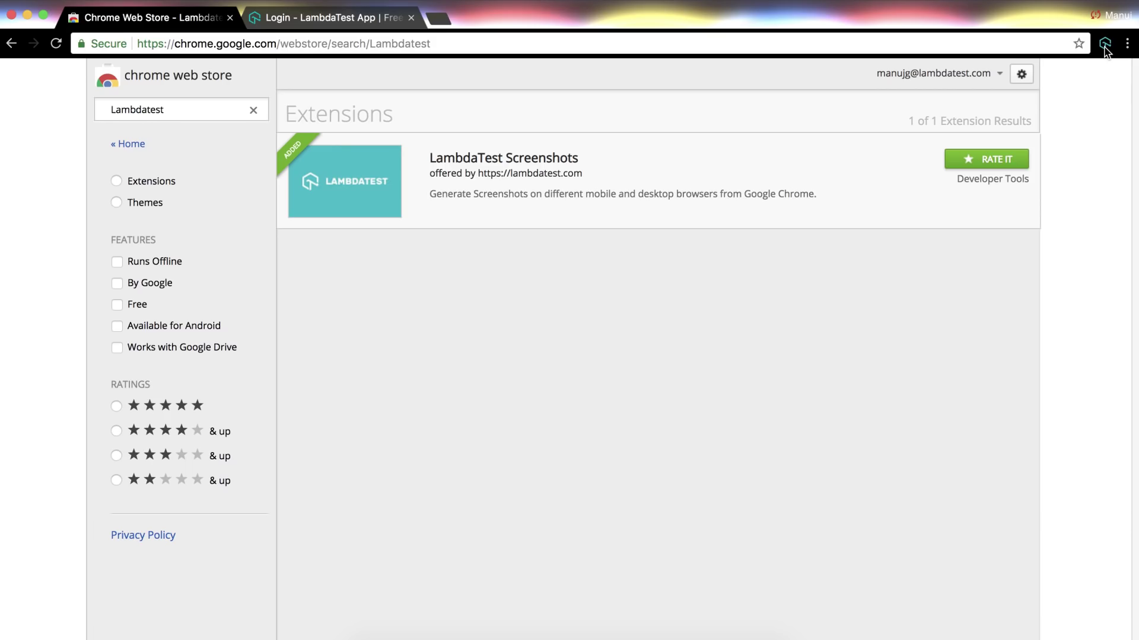
- Log in to LambdaTest on the login tab with the account password
left_click(368, 18)
left_click(501, 240)
left_click(501, 260)
type("********")
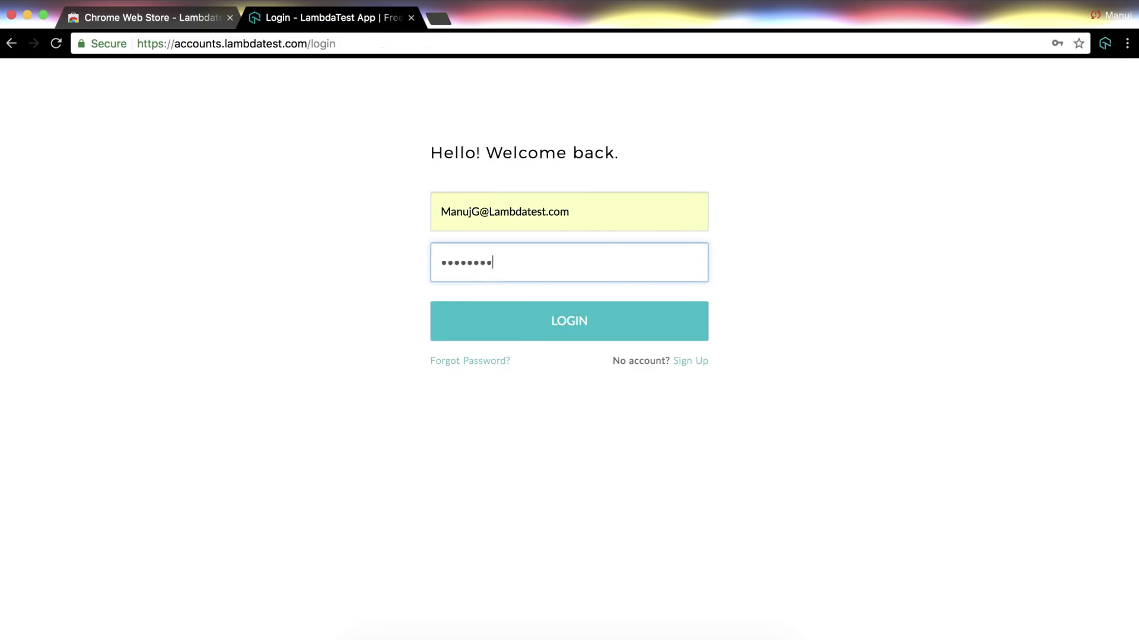
type("**")
left_click(537, 329)
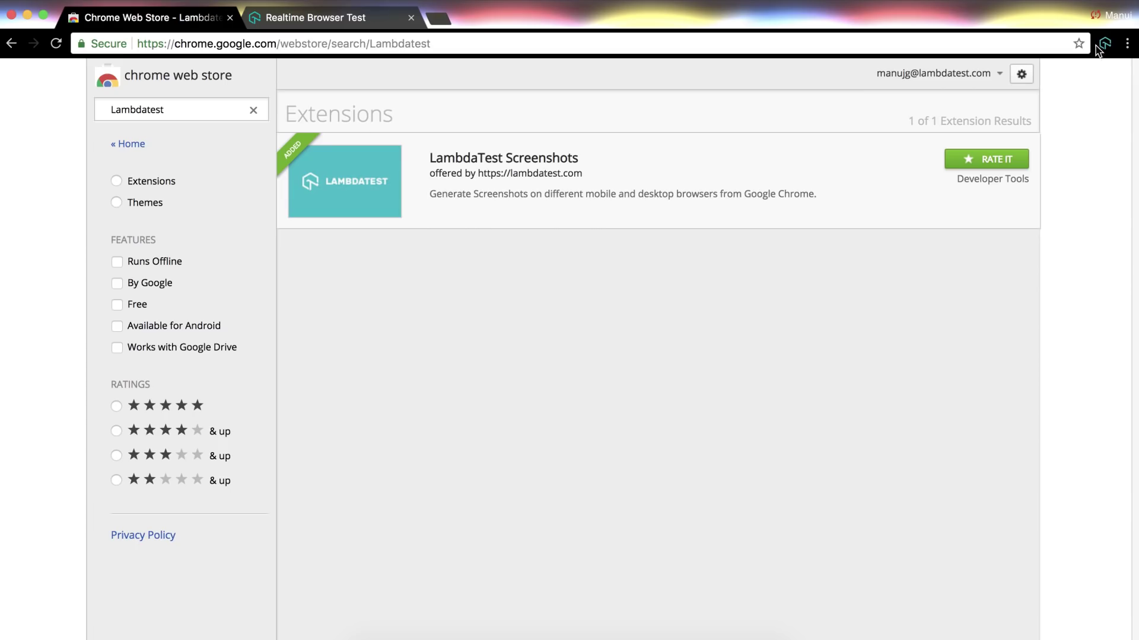
- Open the LambdaTest Screenshots popup and scroll through its browser options
left_click(1105, 44)
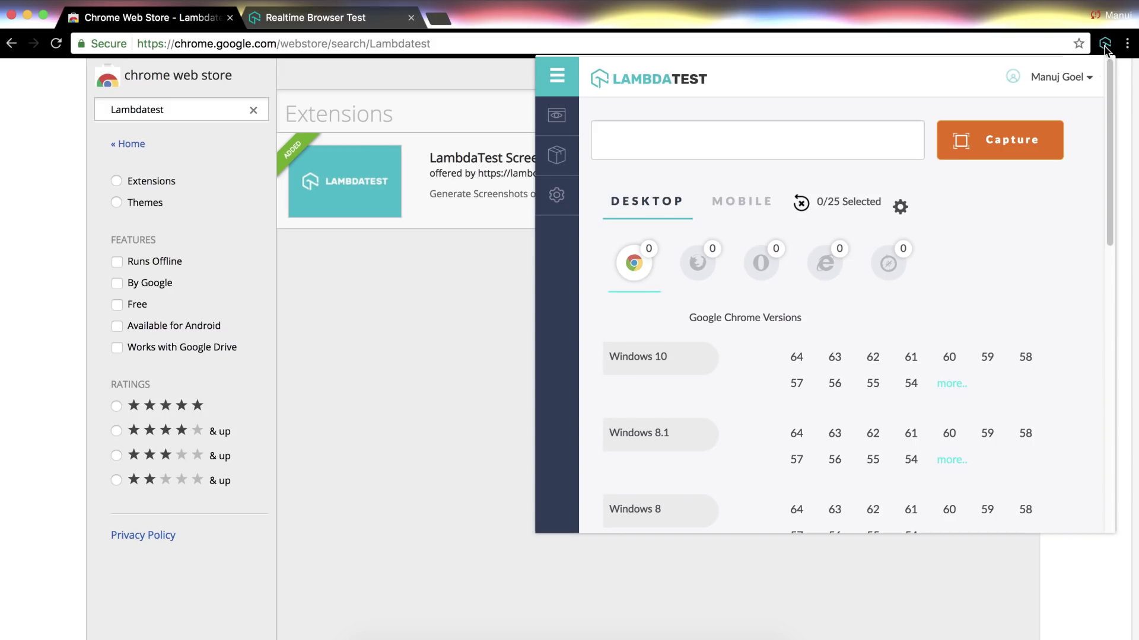
scroll(1030, 184, "down", 6)
scroll(1029, 185, "down", 5)
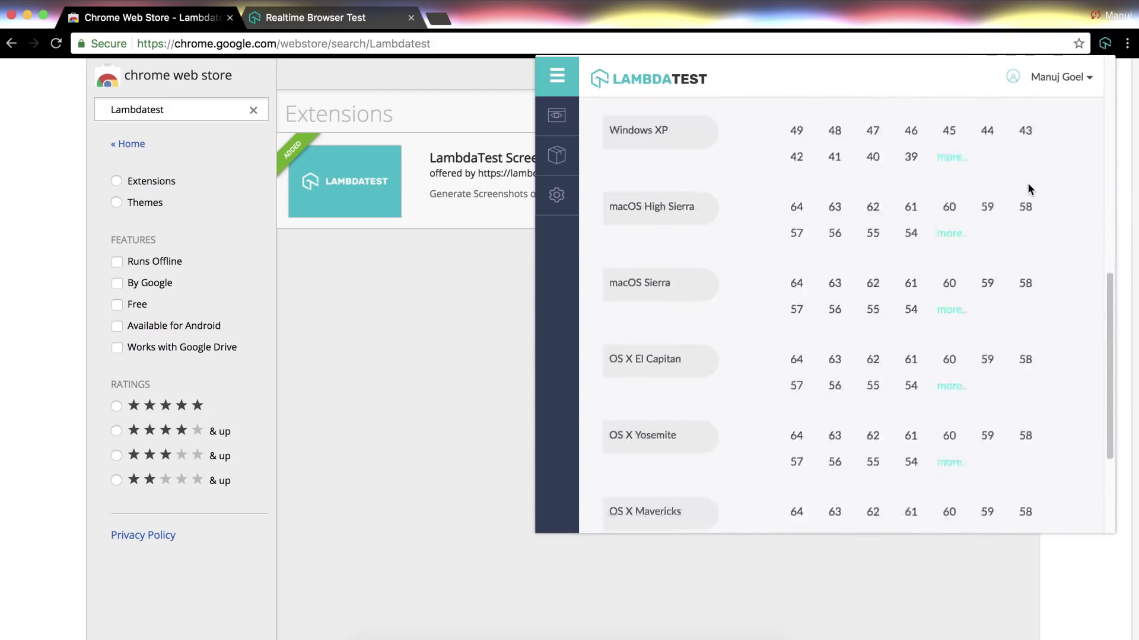
scroll(1029, 185, "up", 10)
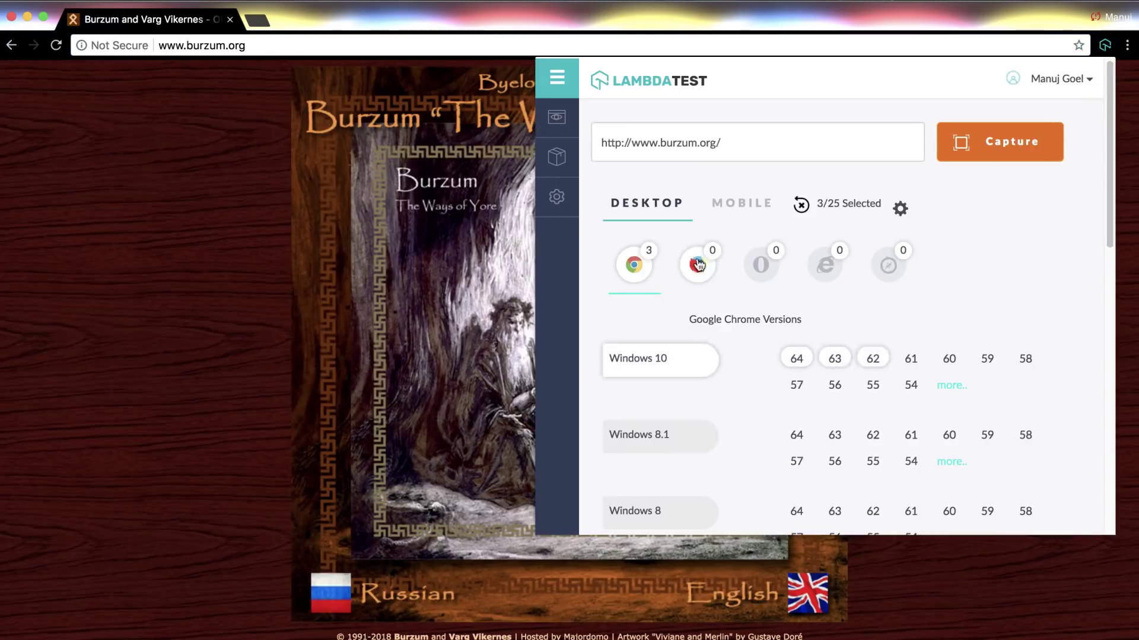
- Select desktop browsers: Chrome on Windows 10, Opera, Safari 11 High Sierra, IE 8 Windows XP
left_click(697, 264)
left_click(796, 461)
left_click(761, 264)
left_click(834, 384)
left_click(888, 264)
left_click(813, 358)
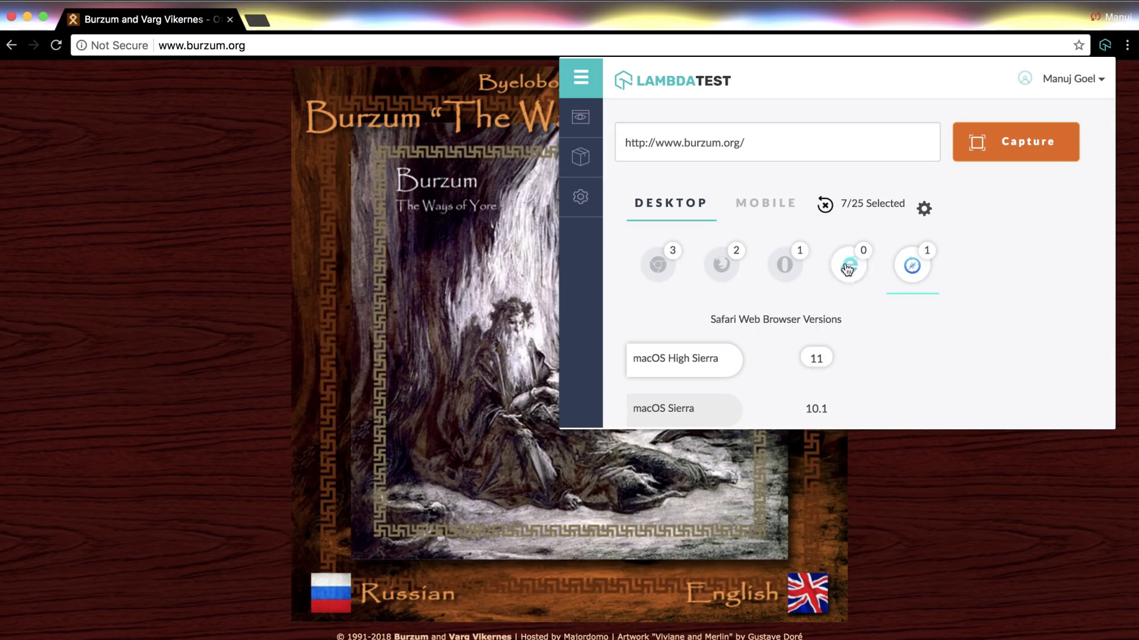
left_click(824, 264)
scroll(723, 452, "down", 1)
left_click(793, 516)
scroll(826, 437, "down", 10)
scroll(826, 437, "up", 12)
- Add Galaxy J7 max, iPhone 6 and iPhone 6 Plus, then start capturing
left_click(742, 203)
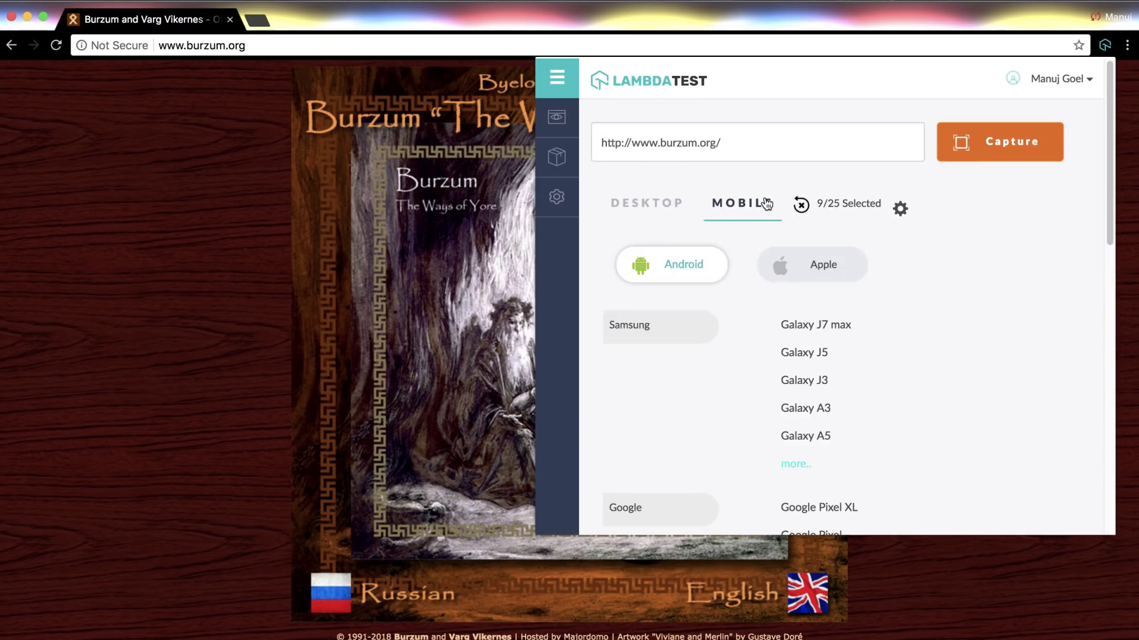
left_click(812, 325)
left_click(813, 264)
left_click(802, 325)
left_click(814, 353)
left_click(990, 153)
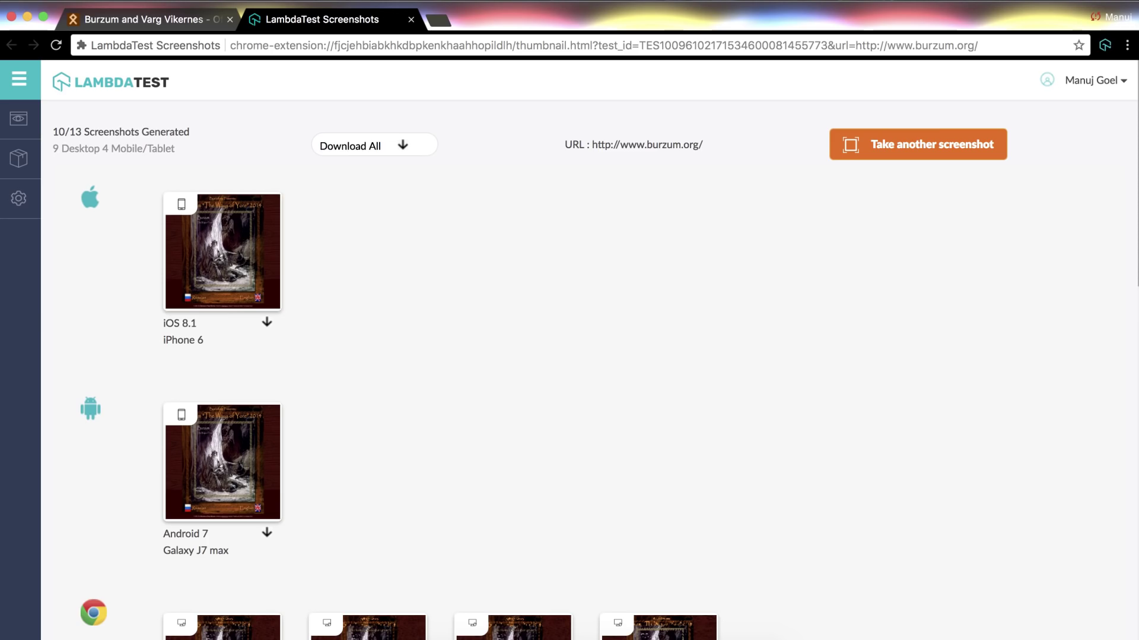
- View the Mozilla 50 Windows 8.1 screenshot enlarged at 150% zoom
left_click(238, 248)
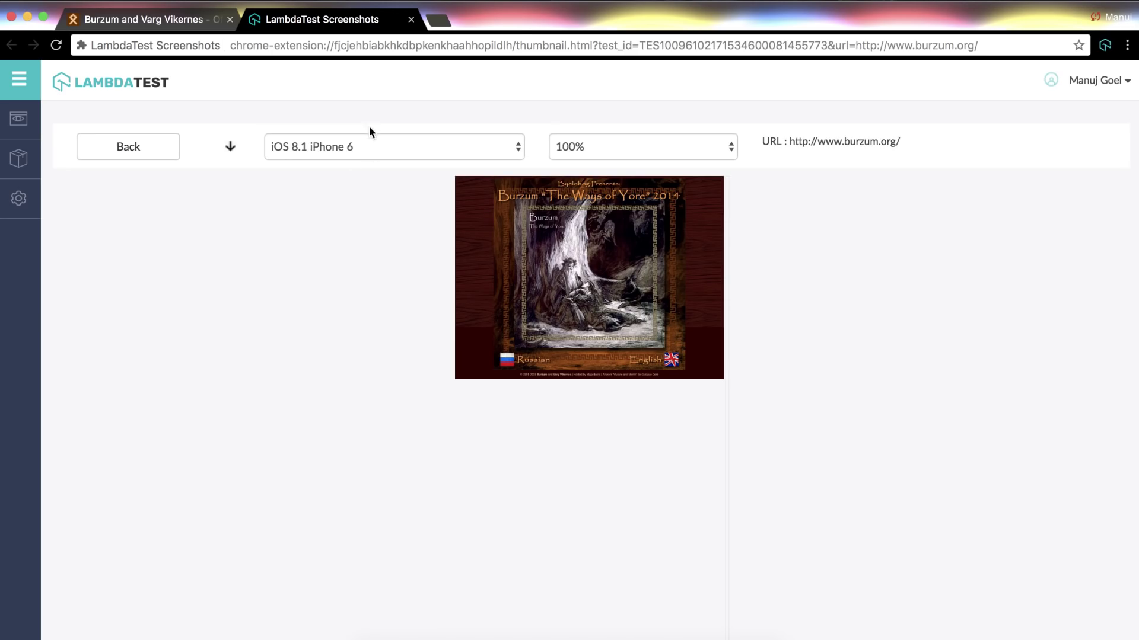
left_click(373, 147)
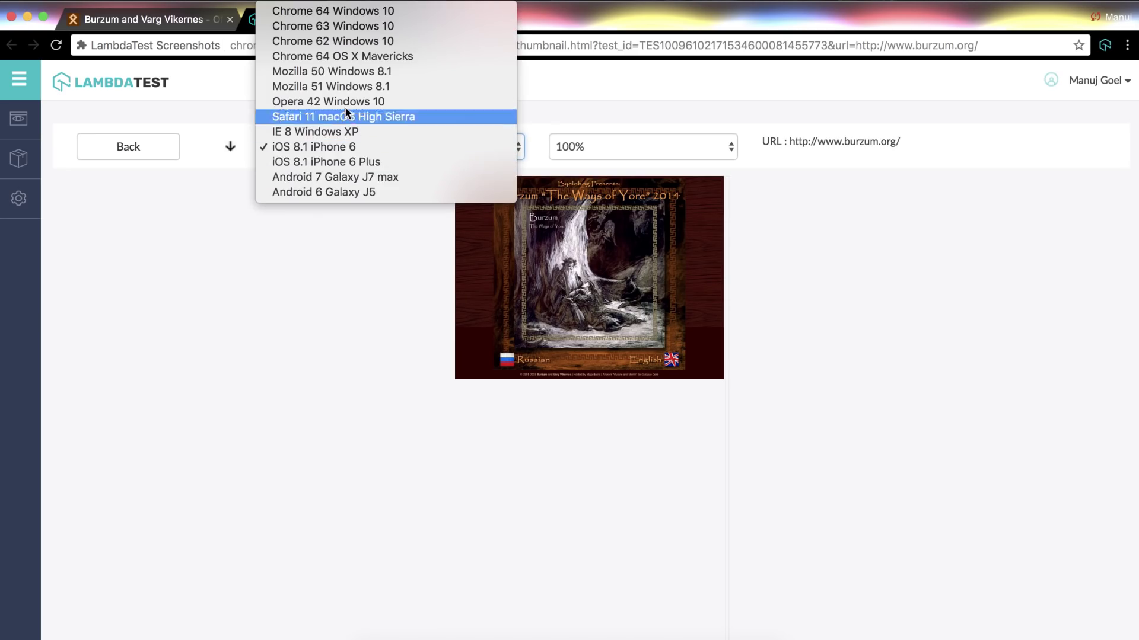
left_click(354, 70)
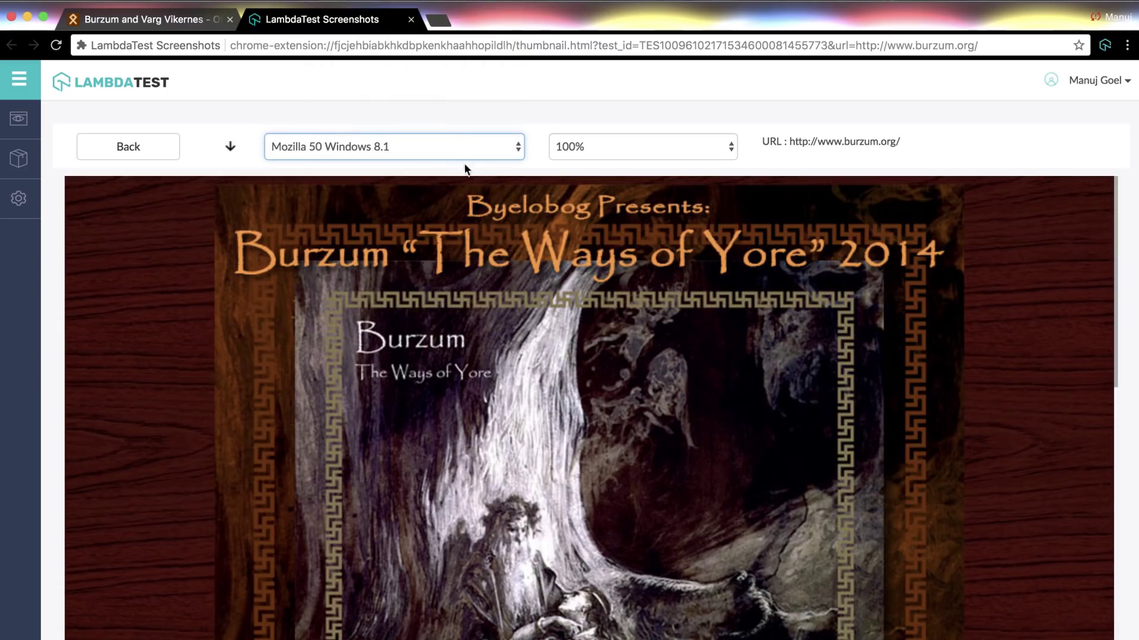
left_click(688, 148)
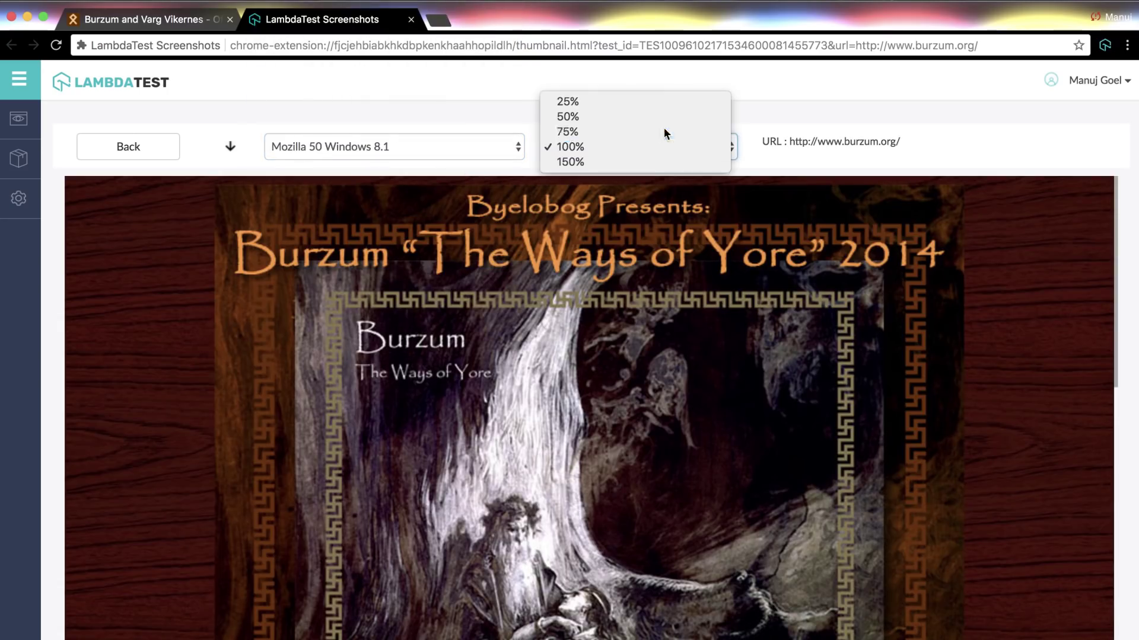
left_click(663, 130)
left_click(662, 148)
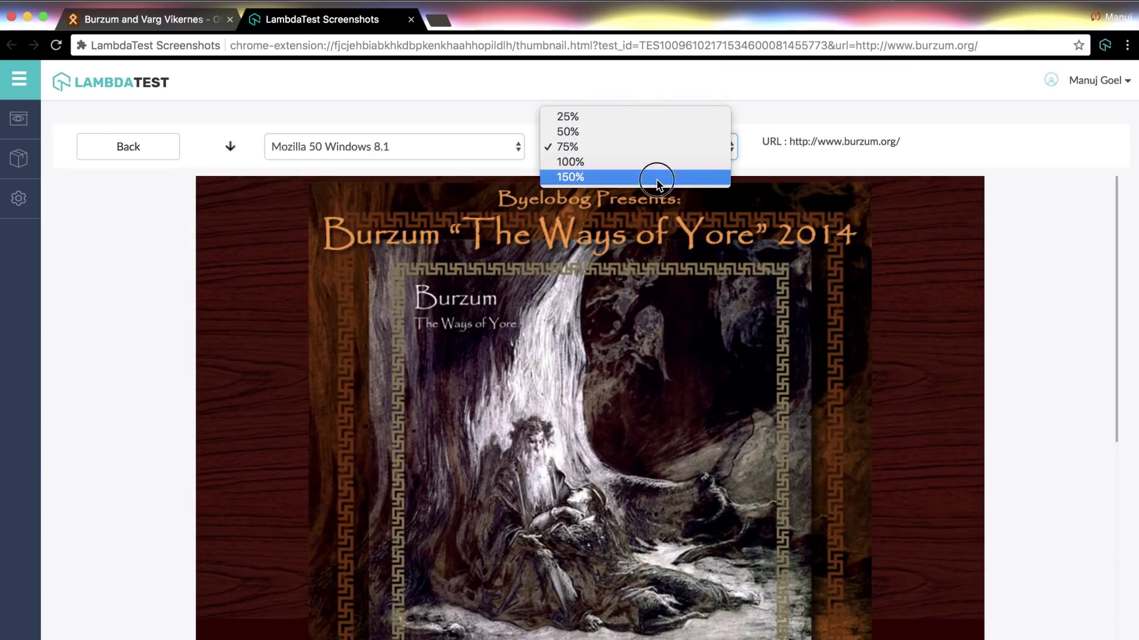
left_click(657, 178)
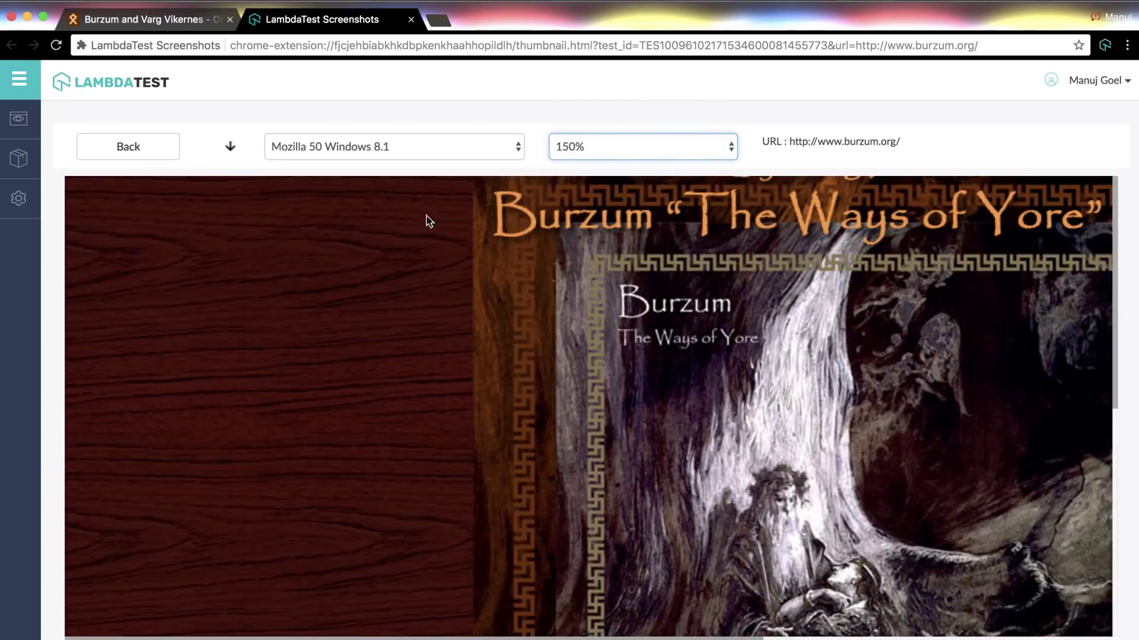
- Open the full screenshot image in a new tab, then return to the capture page
left_click(230, 147)
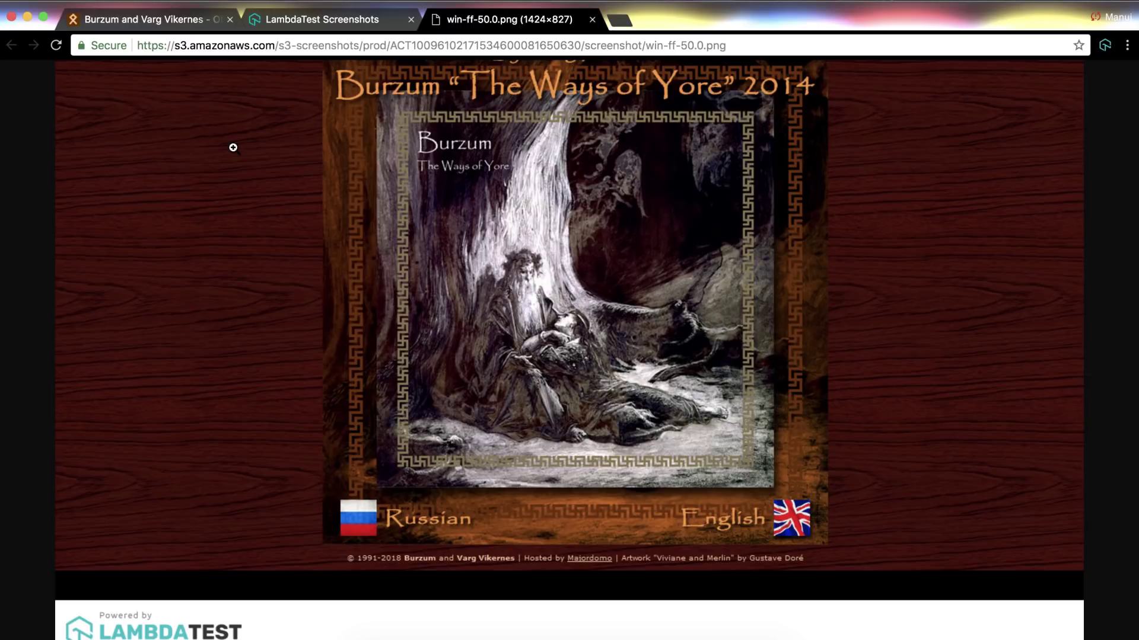
left_click(296, 21)
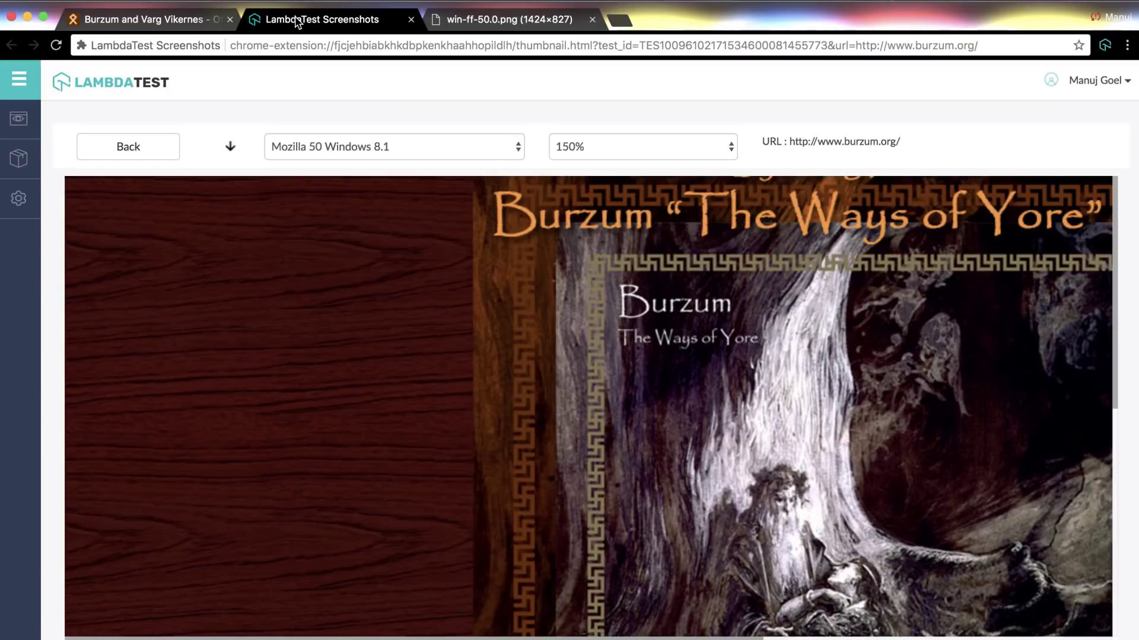
left_click(128, 147)
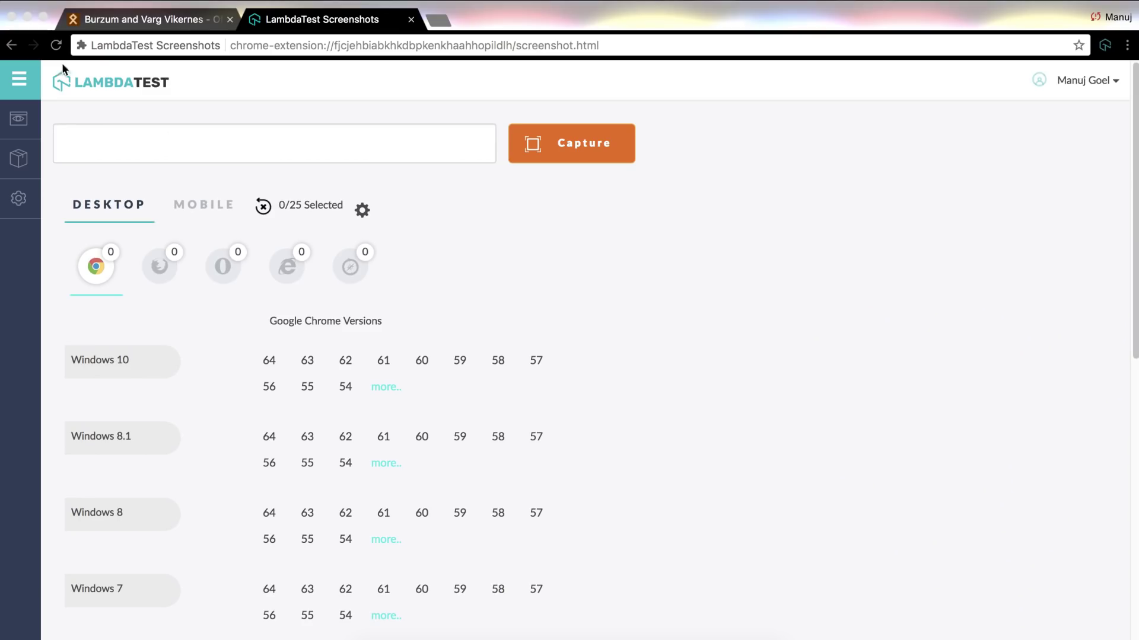
- Open Test Logs from the cube icon in the left sidebar
left_click(20, 161)
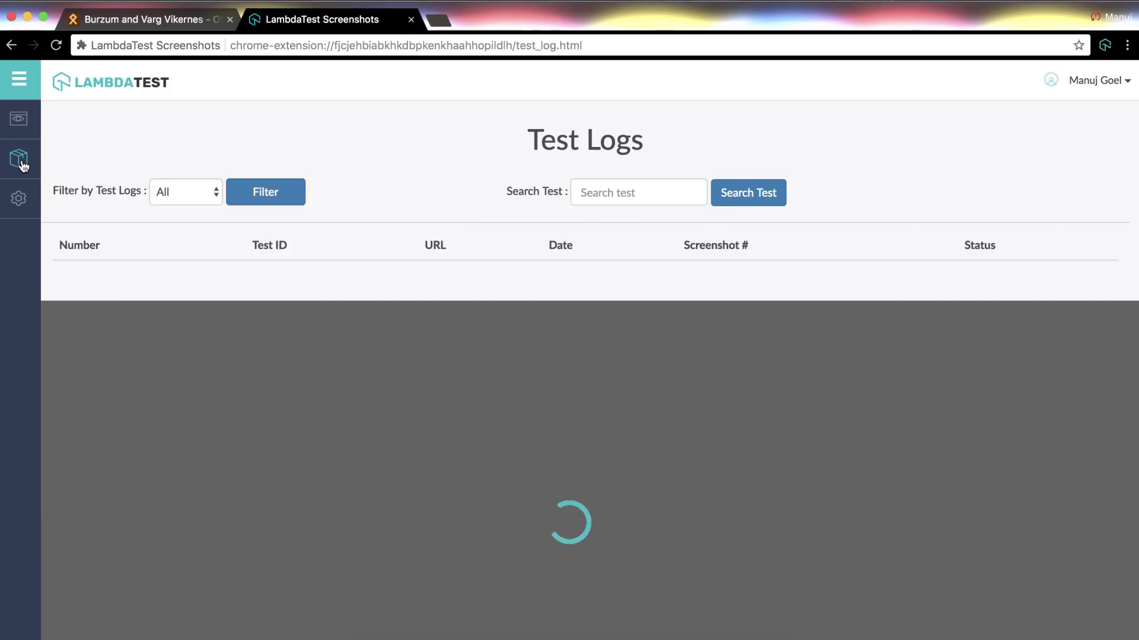